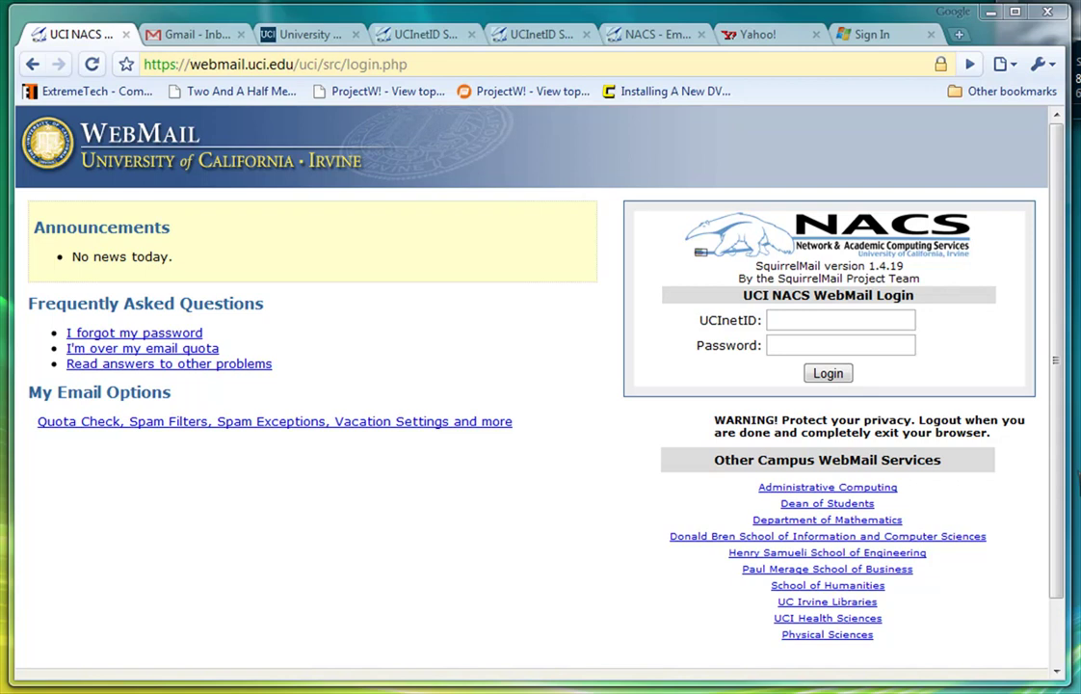
Sign in to UCI WebMail with your UCInetID and password to reach the 98-message inbox.
left_click(799, 322)
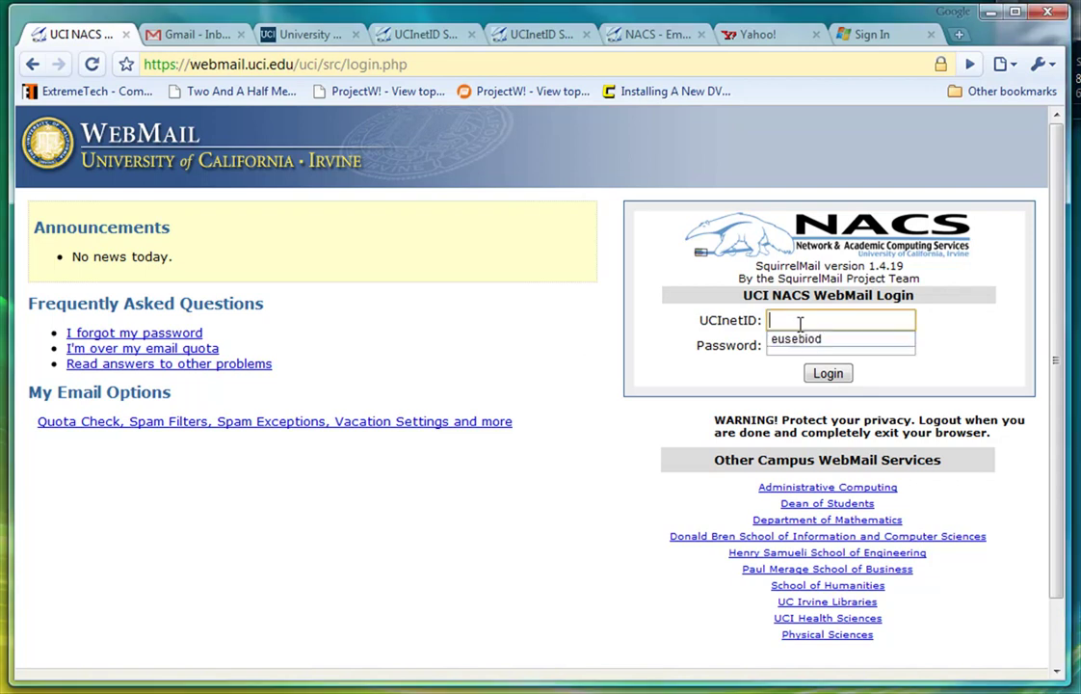
type("eusebiod")
key("Tab")
type("******")
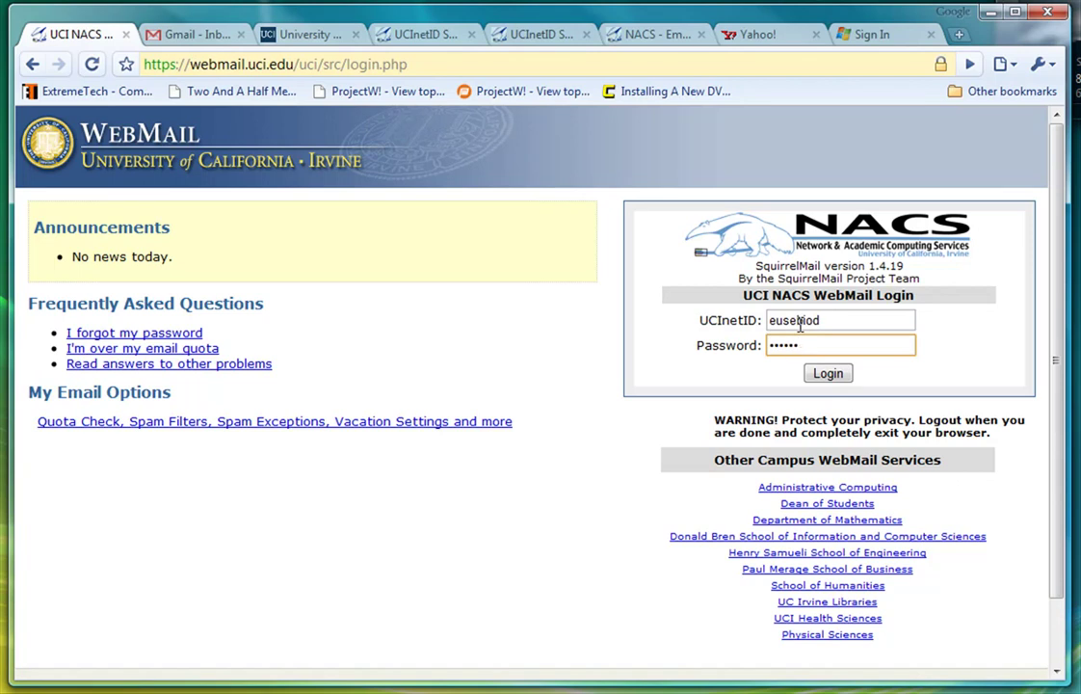
key("Return")
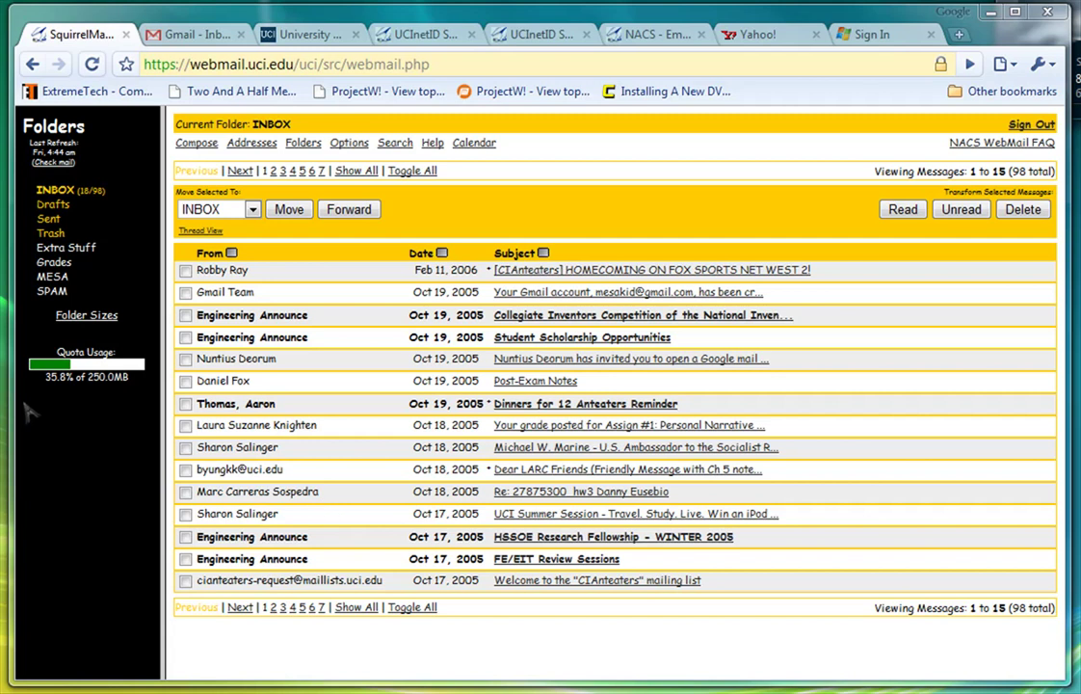
left_click_drag(43, 377, 128, 376)
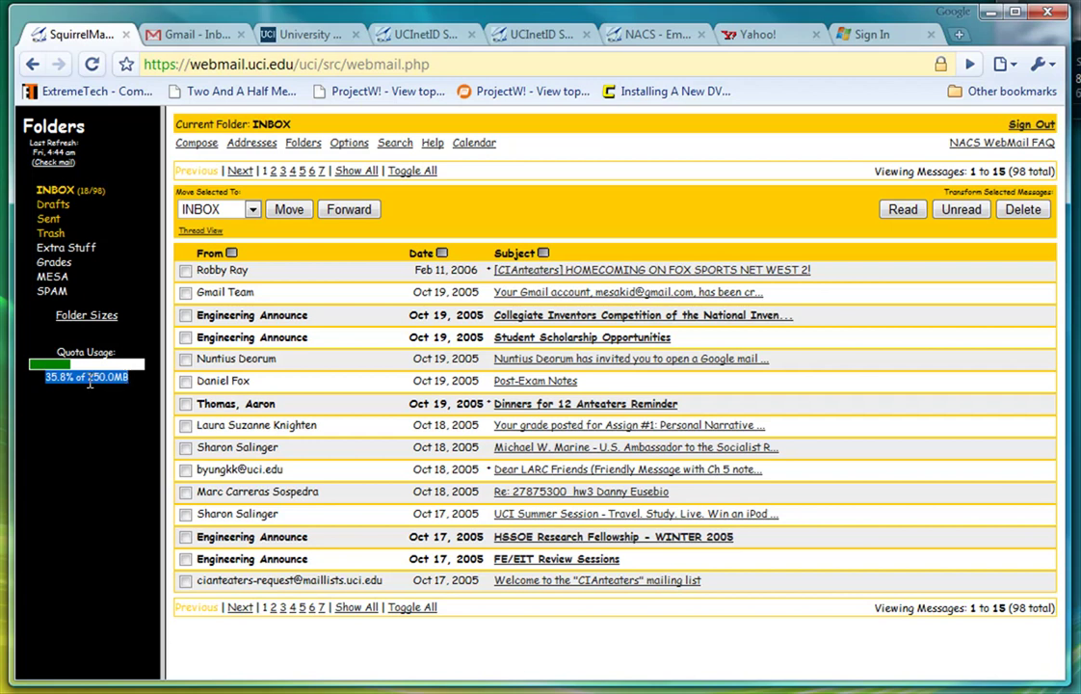
left_click(397, 144)
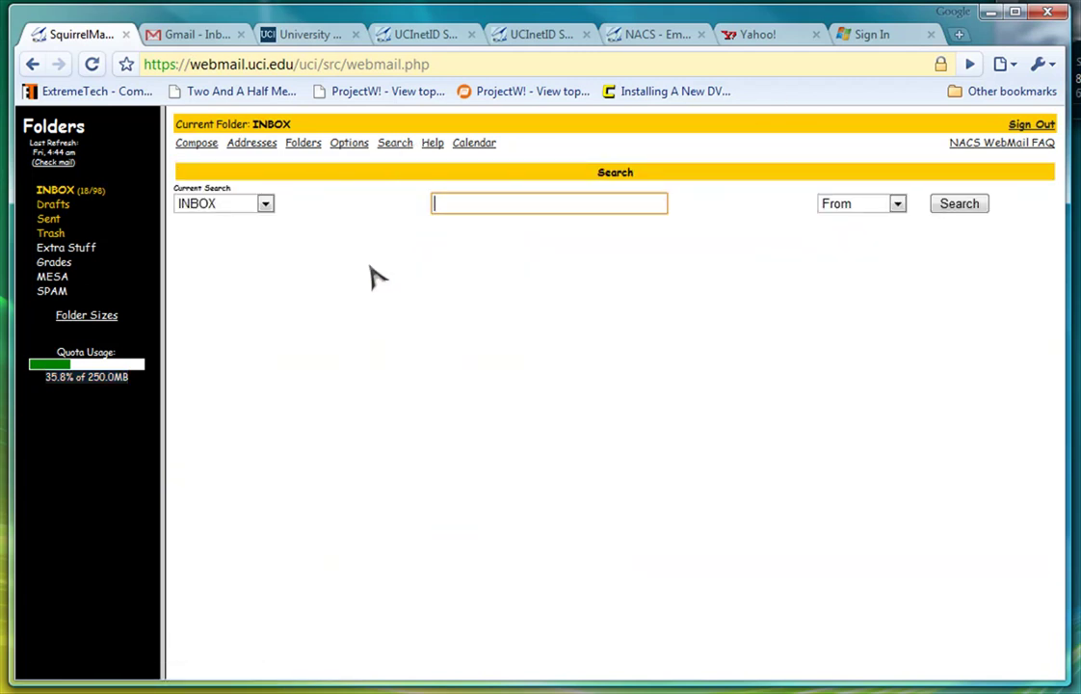
left_click(68, 192)
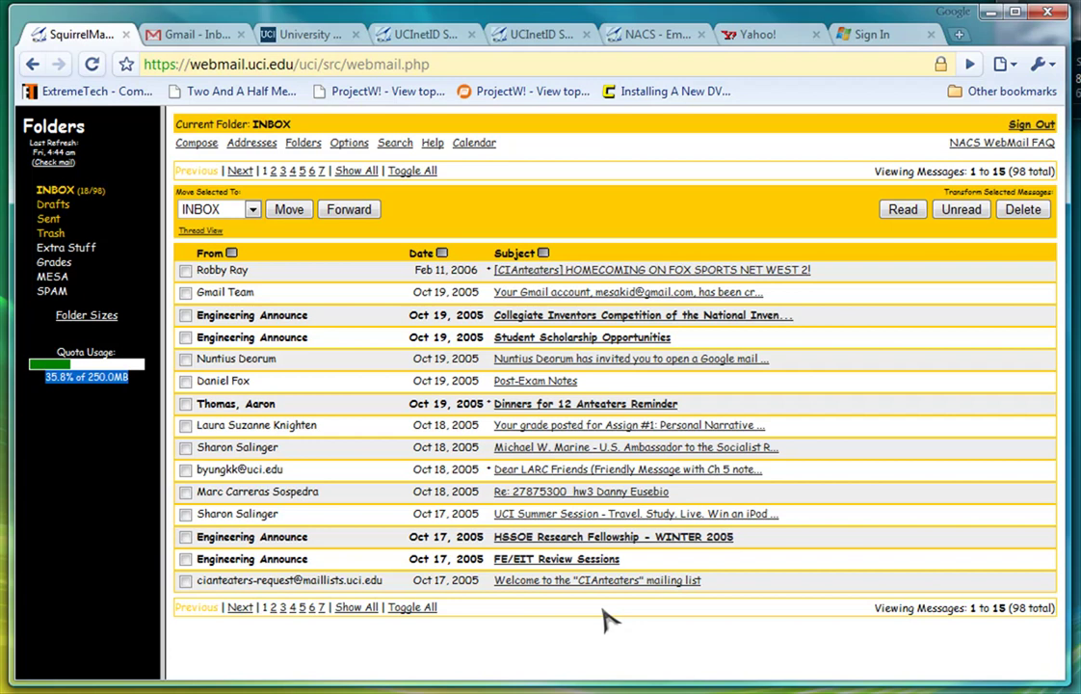
Run a Full search of the UCI site for 'email forwarding' and scroll through the 231 results.
left_click(306, 37)
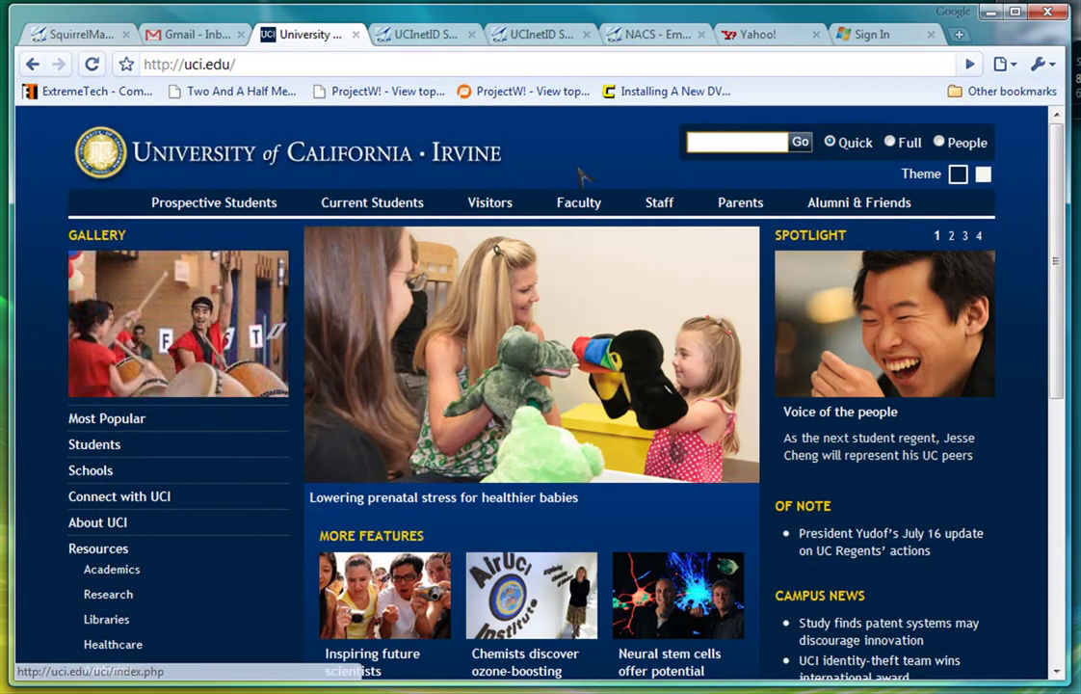
left_click(689, 143)
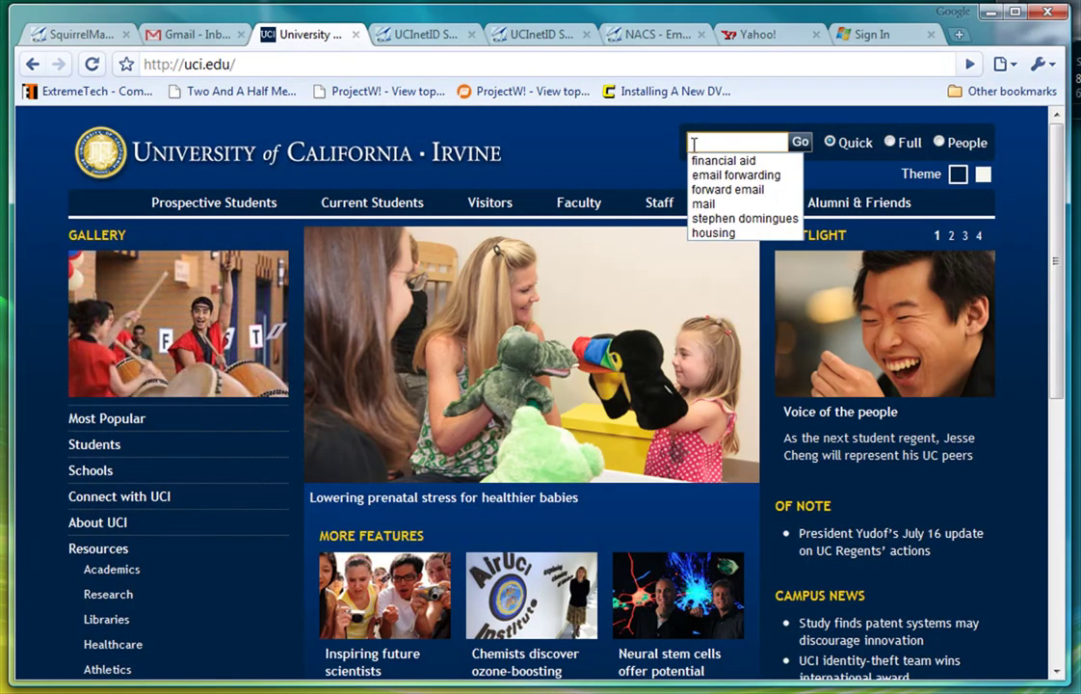
type("email forwarding")
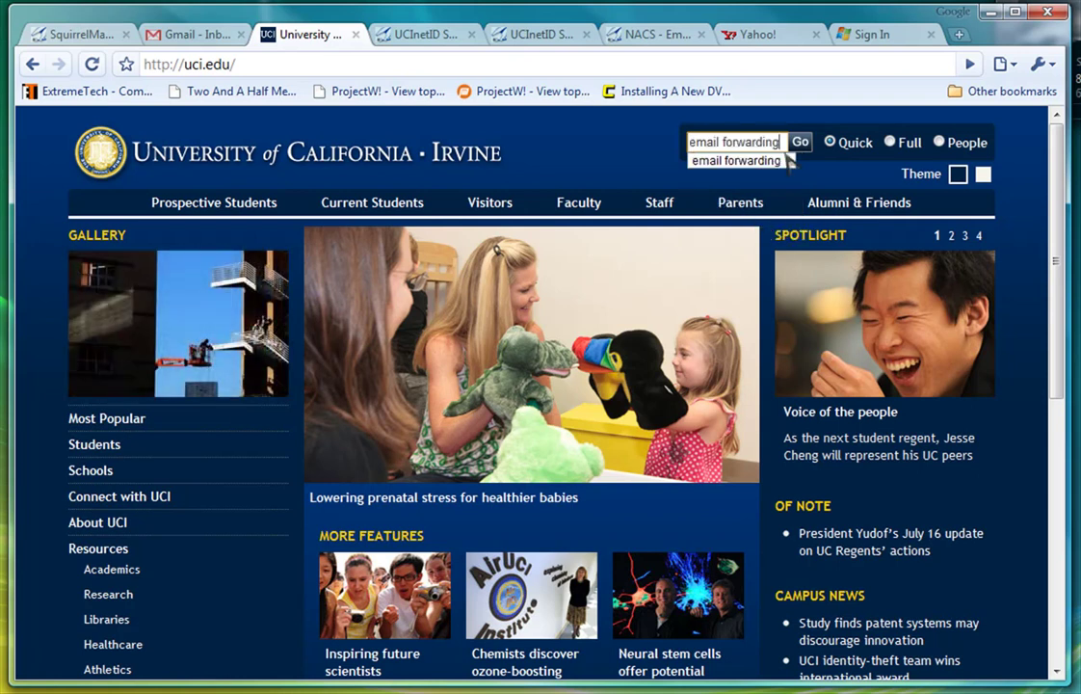
left_click(891, 143)
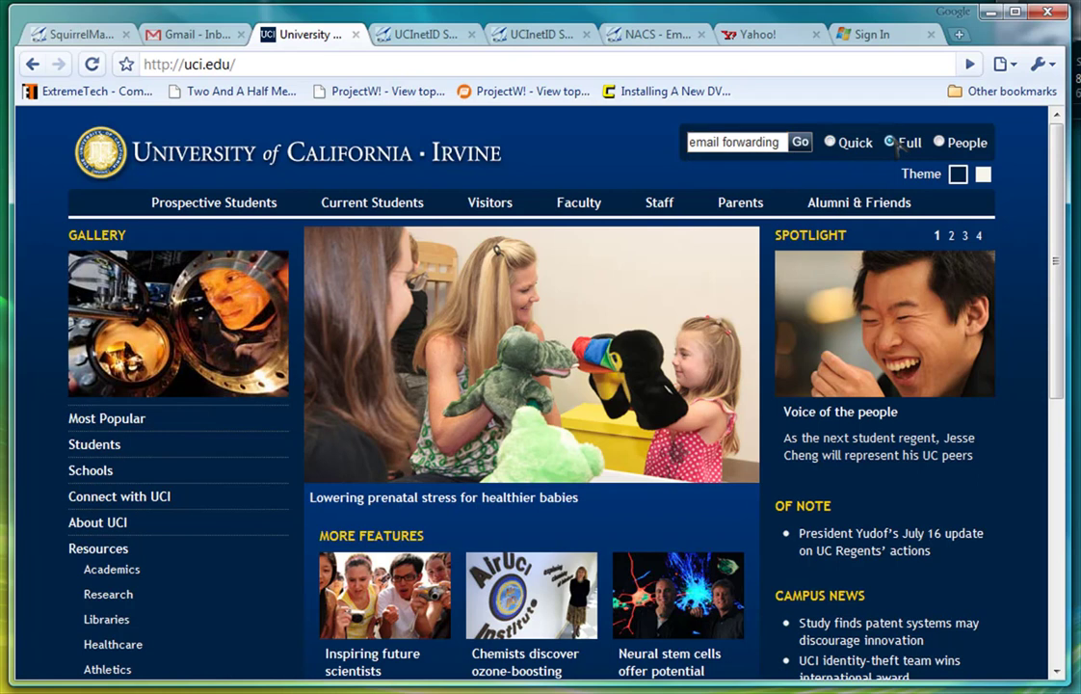
left_click(807, 143)
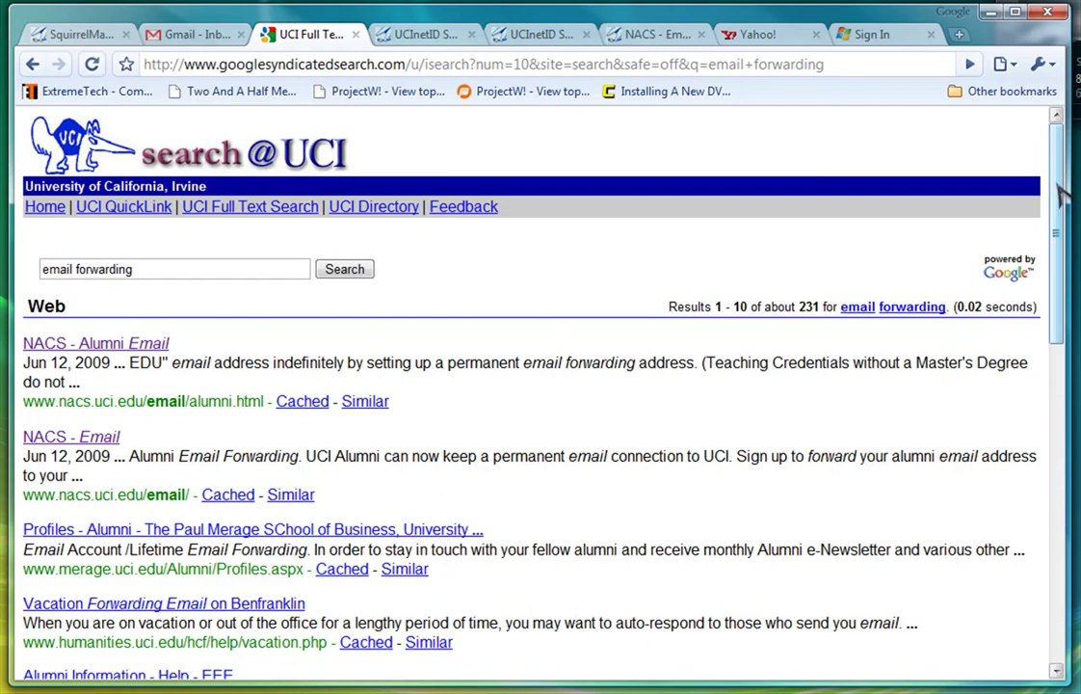
left_click_drag(1060, 196, 1062, 489)
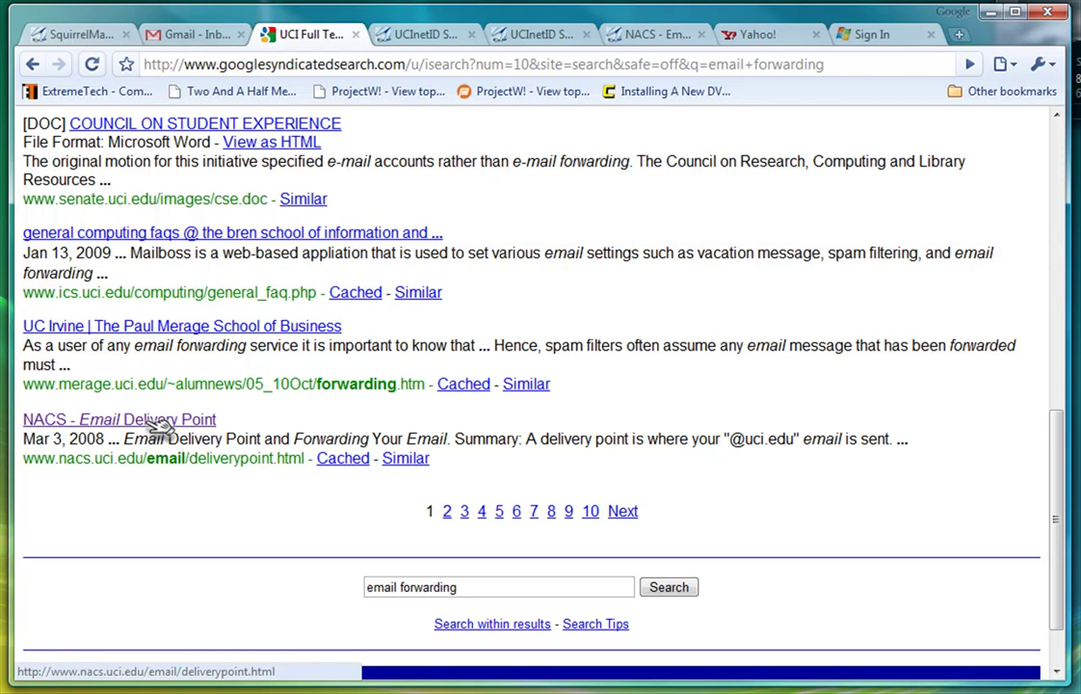
Open the NACS Email Delivery Point result and scroll down to the delivery-point setup steps.
left_click(154, 421)
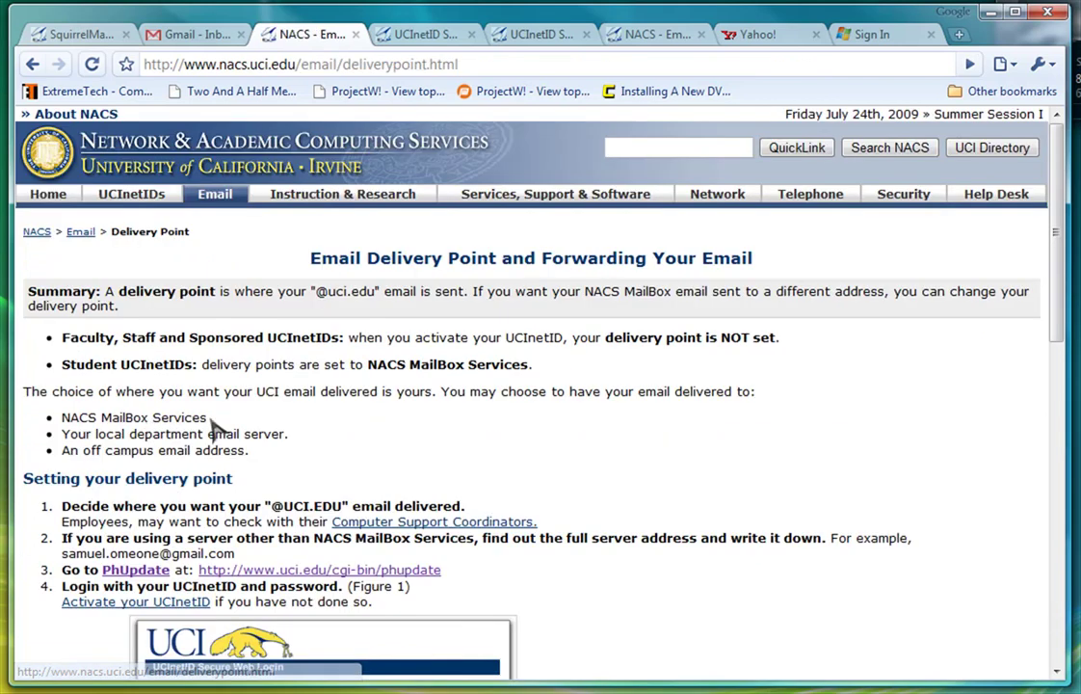
left_click_drag(1059, 306, 1062, 413)
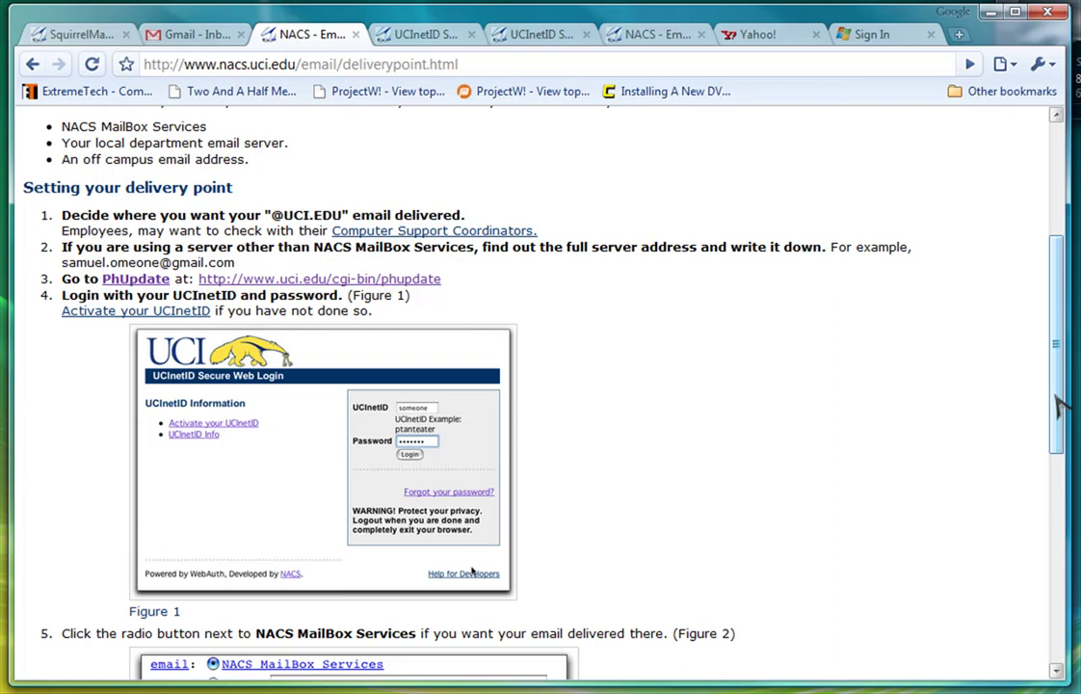
Look over the Yahoo!, Windows Live, Gmail and UCI webmail tabs, then return to the NACS instructions.
left_click(776, 34)
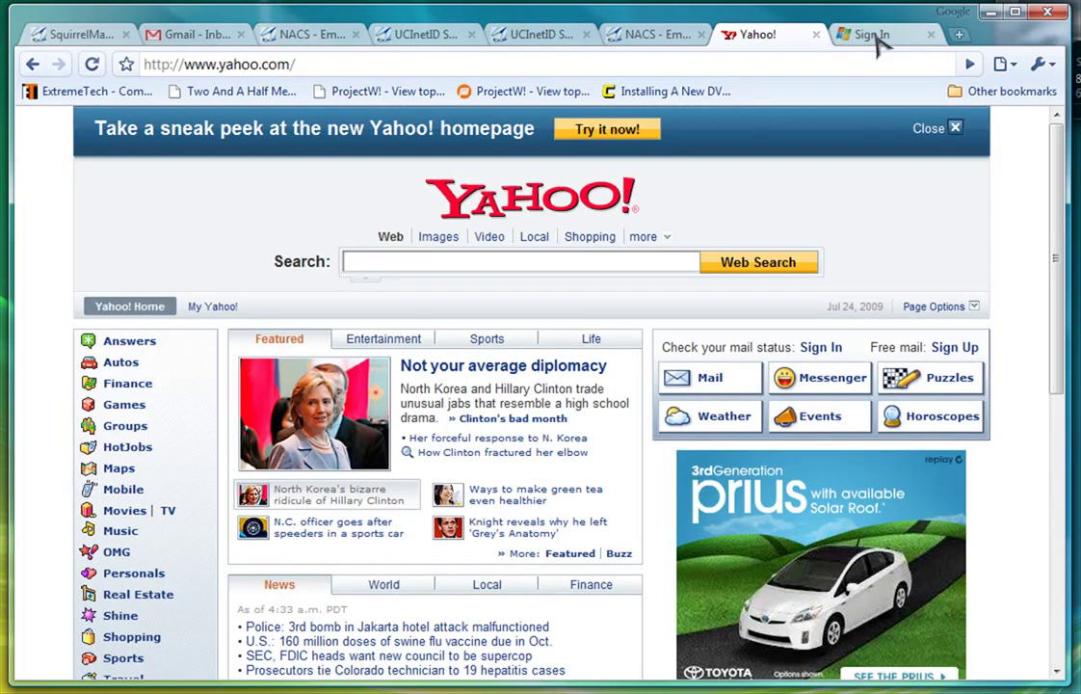
left_click(875, 37)
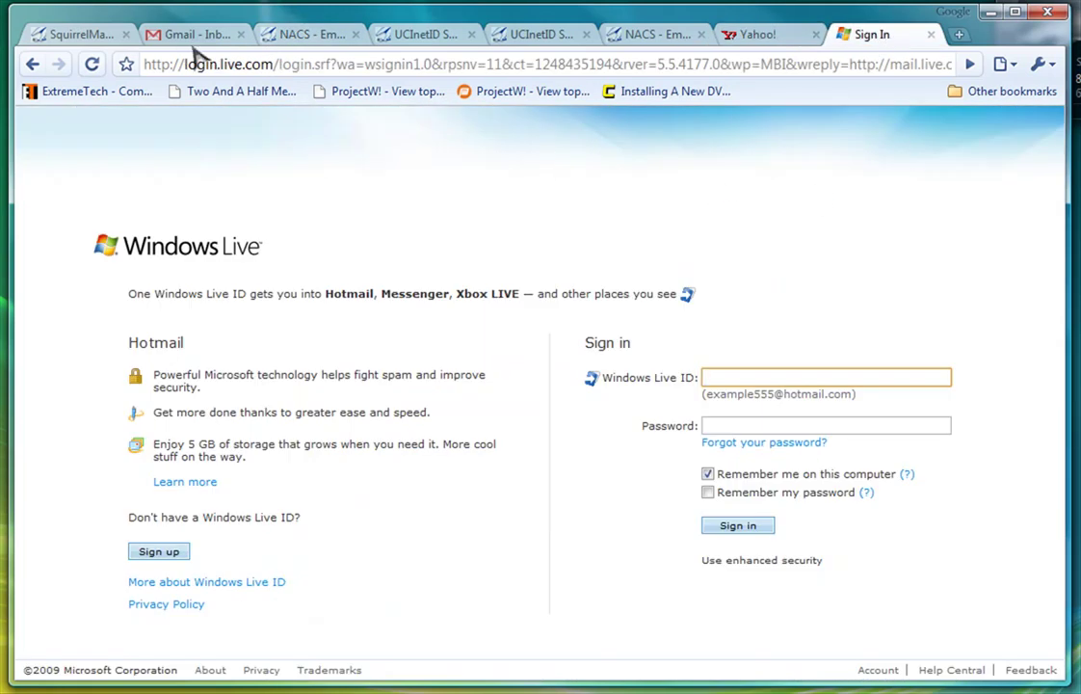
left_click(185, 39)
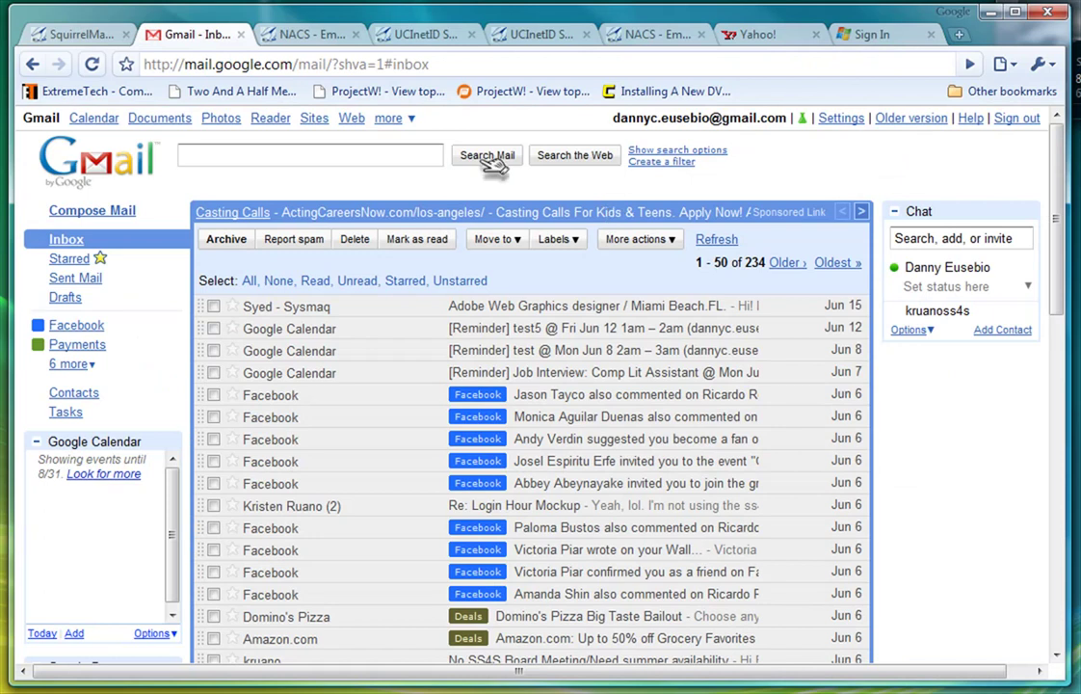
left_click(84, 37)
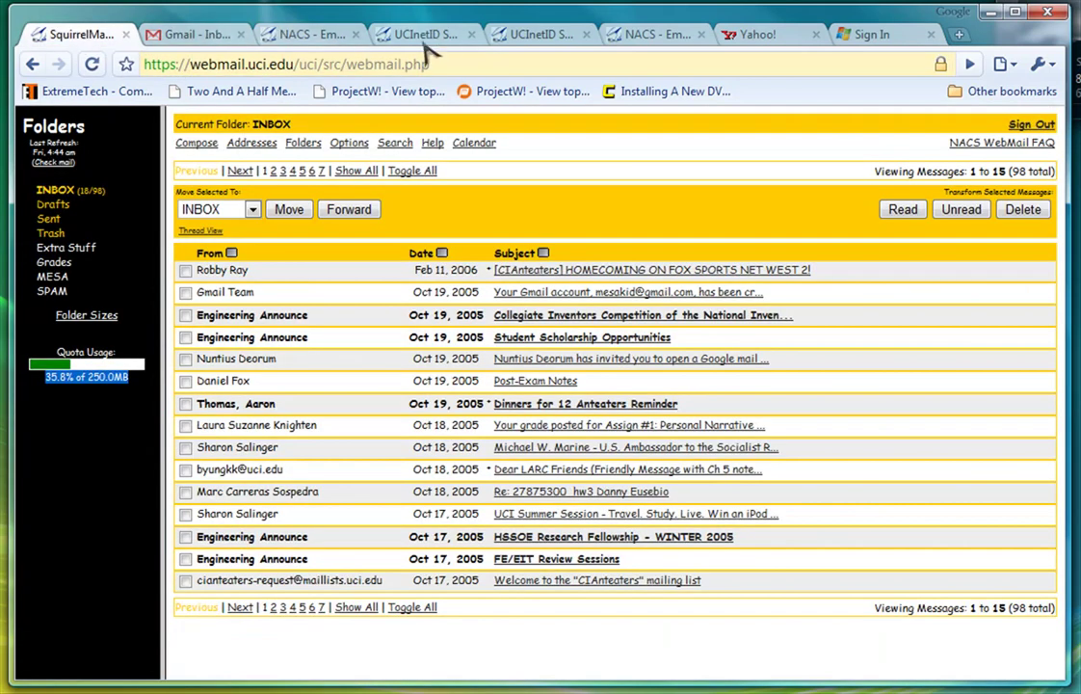
left_click(328, 33)
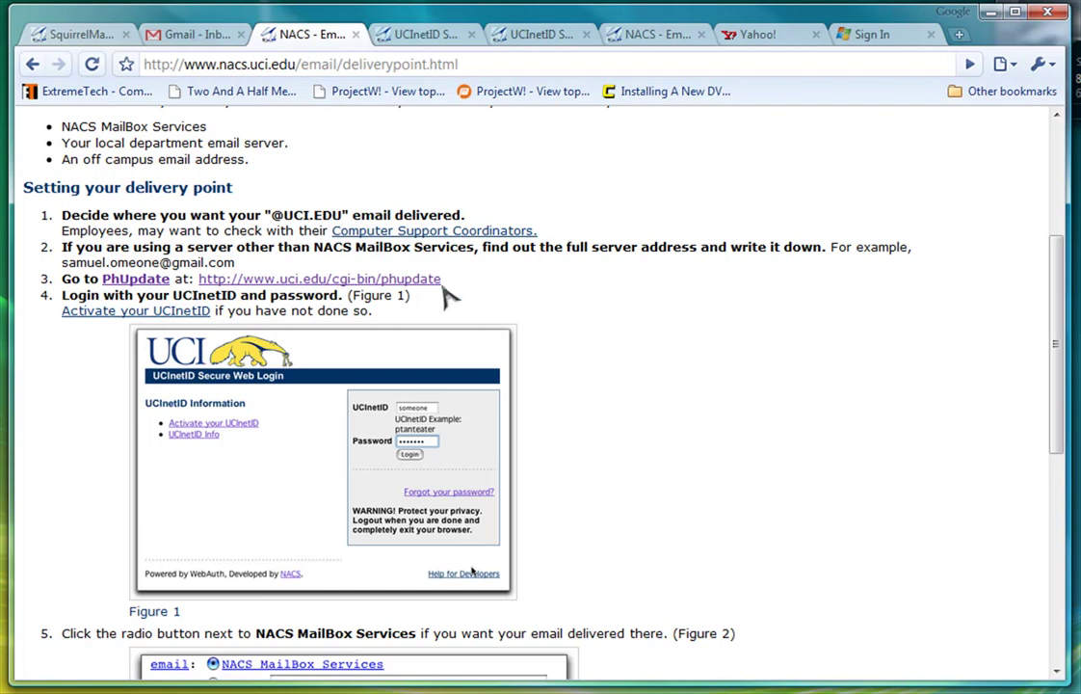
Open the PhUpdate link in a new tab, view its UCInetID login page, and return.
right_click(395, 280)
left_click(453, 295)
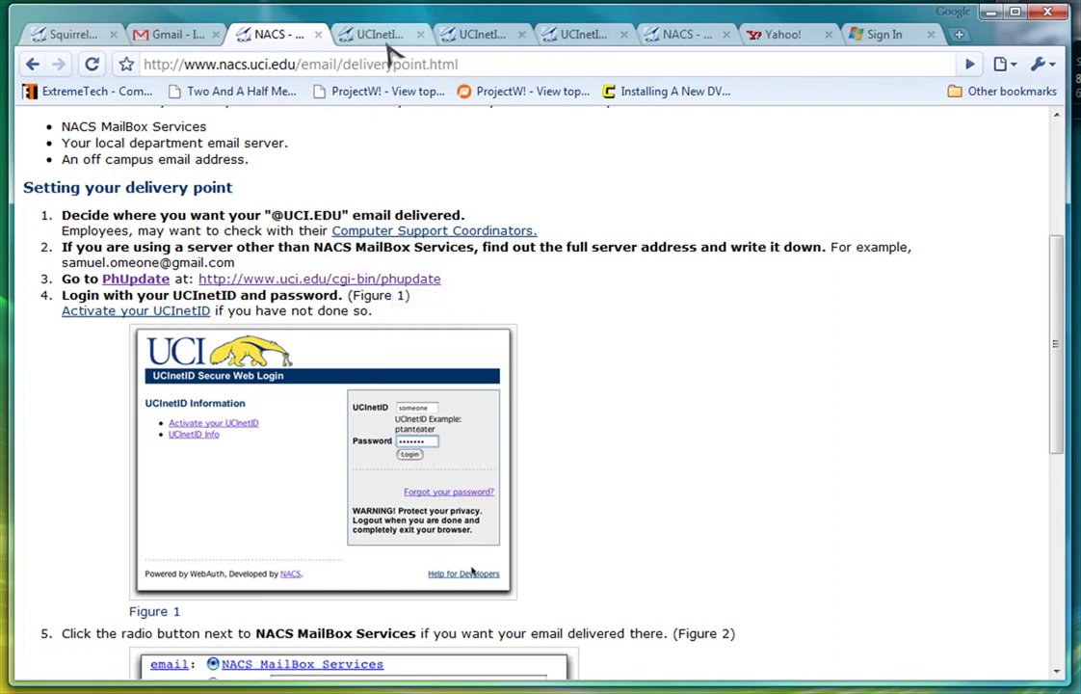
left_click(385, 37)
left_click(275, 34)
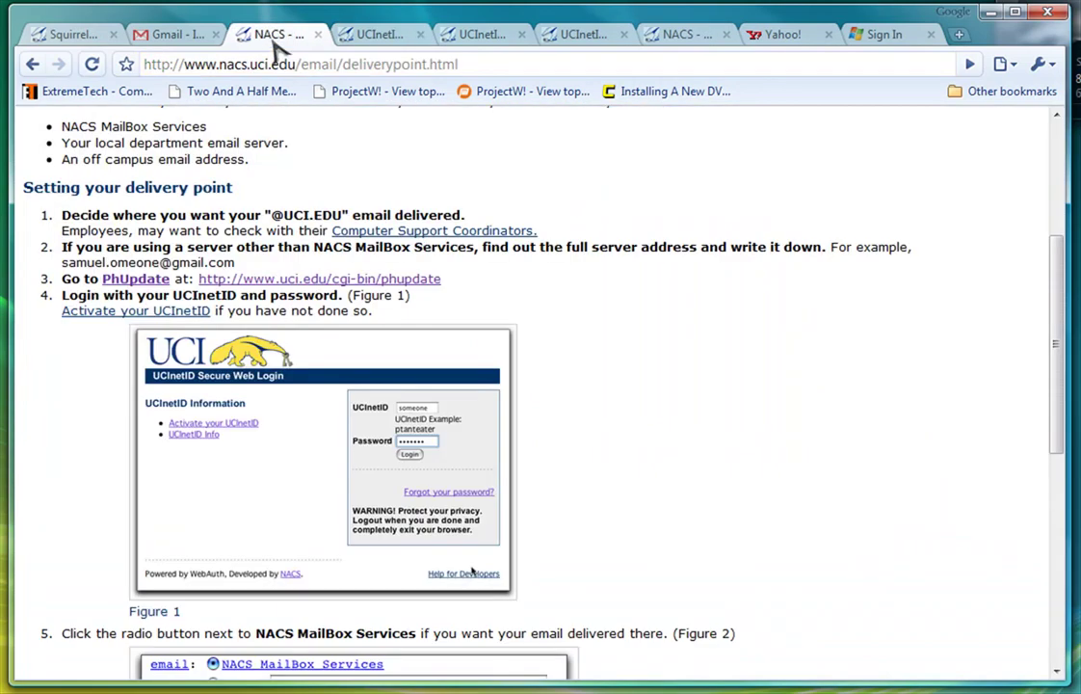
Read delivery-point steps 5 through 8 and the final note, then go to the Gmail inbox.
scroll(400, 333, "down", 3)
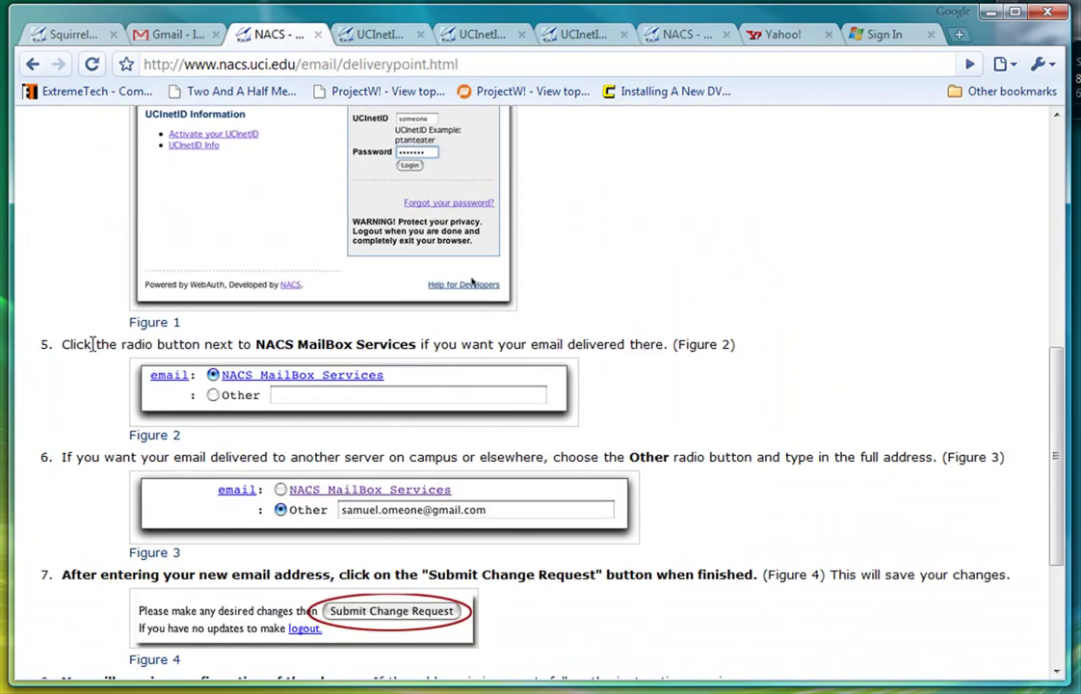
left_click_drag(68, 344, 695, 356)
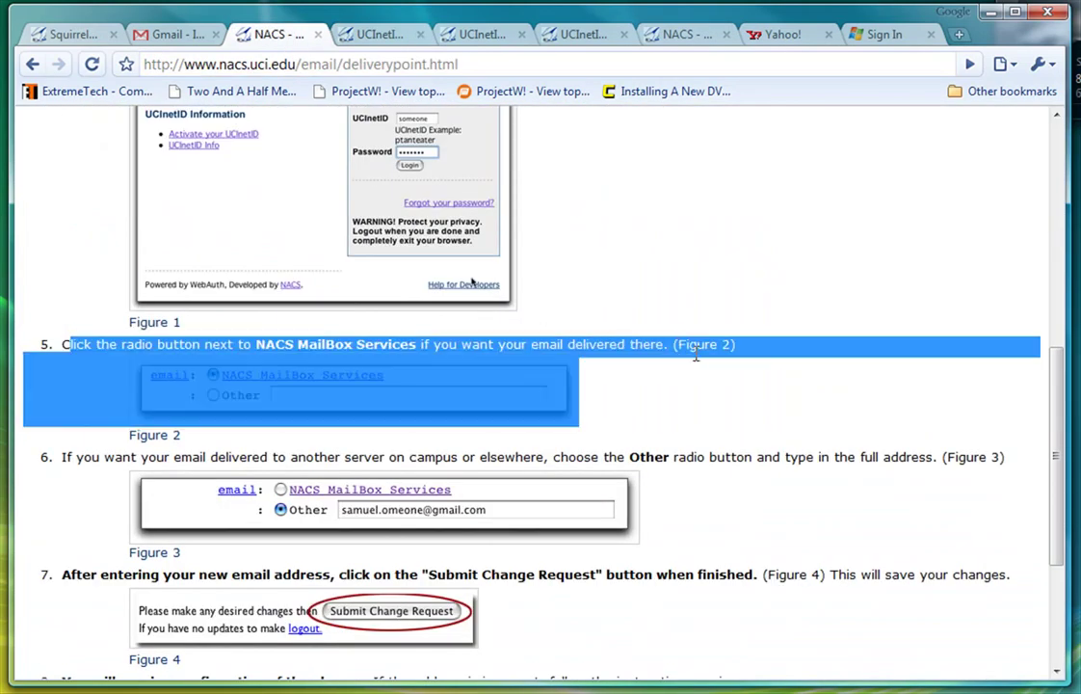
left_click(706, 384)
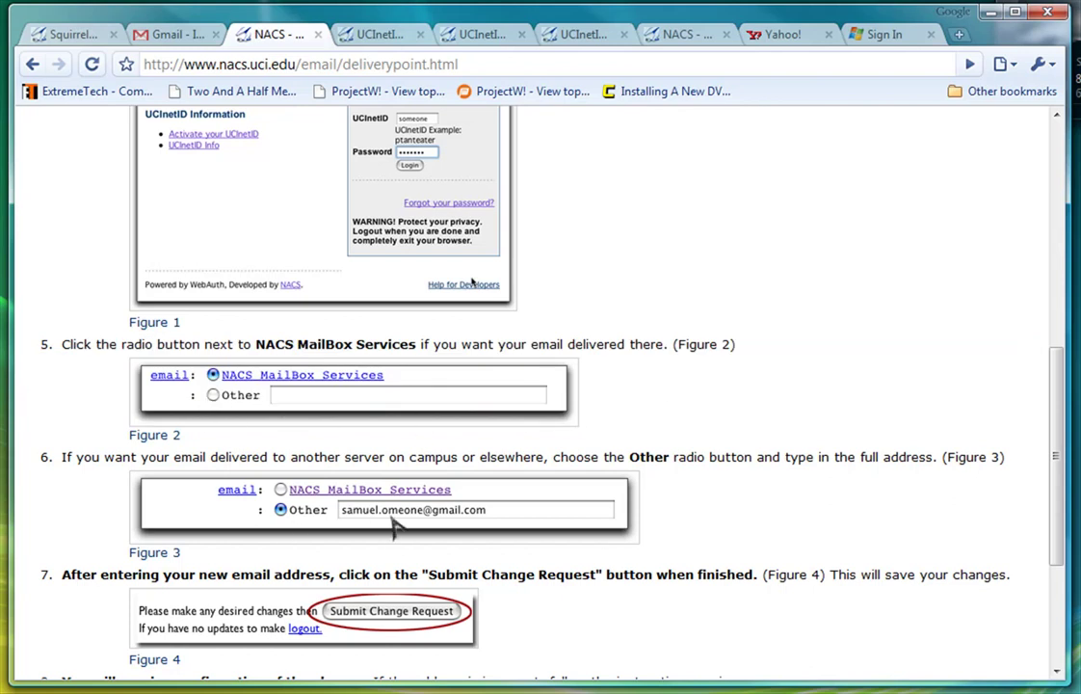
scroll(385, 525, "down", 1)
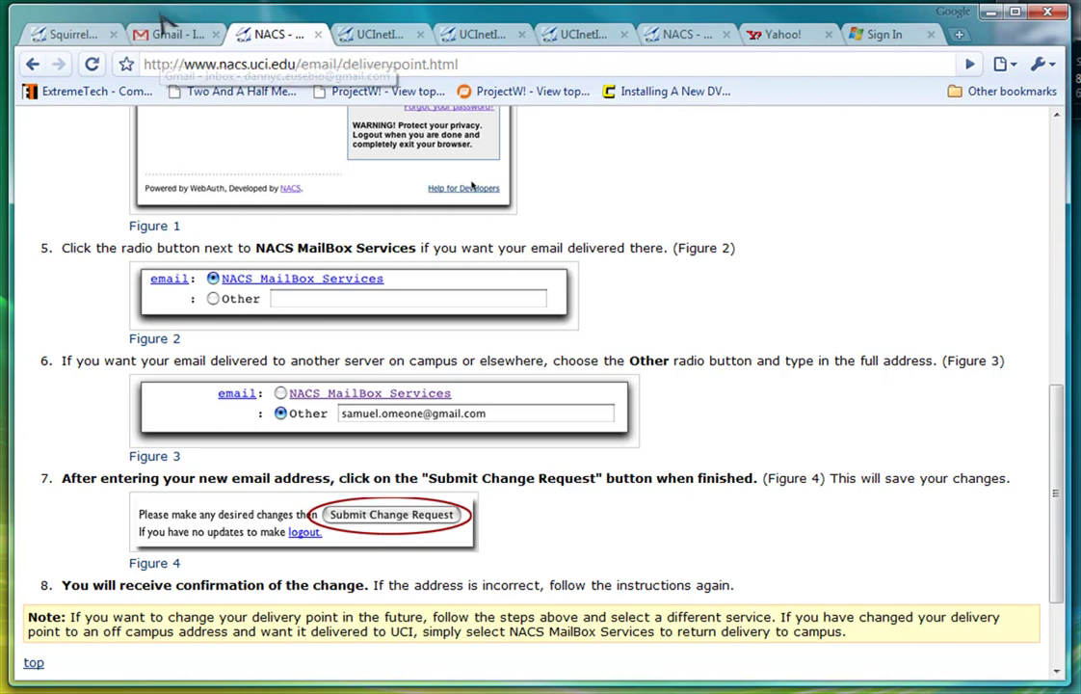
left_click(170, 37)
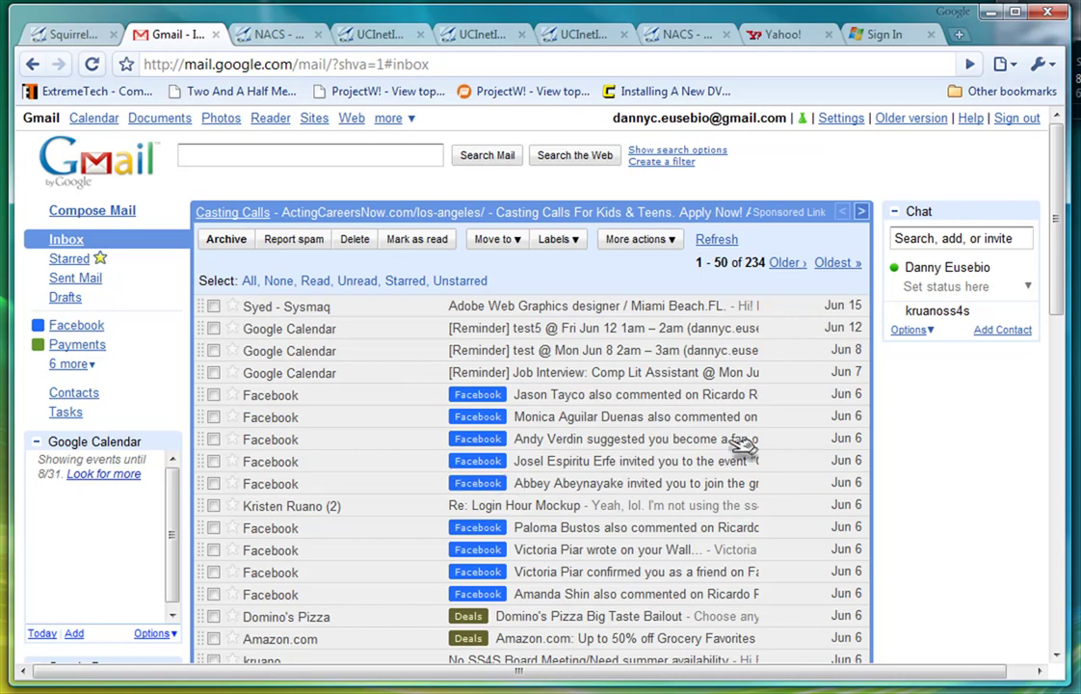
Start a Gmail message addressed to the professor's email, then discard the draft.
left_click(123, 214)
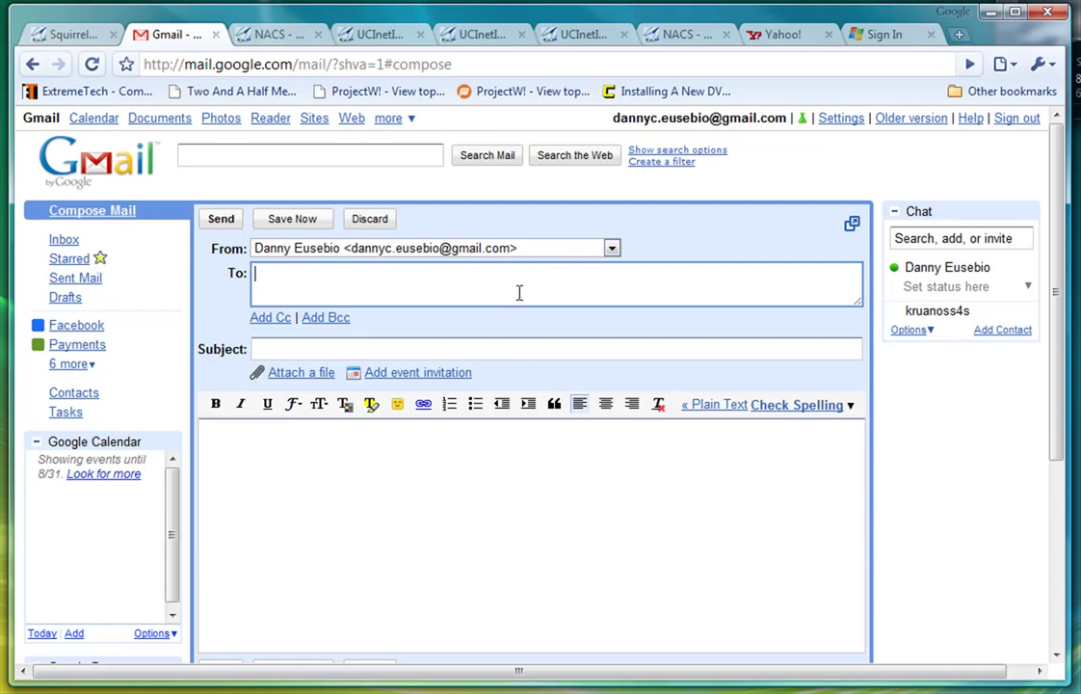
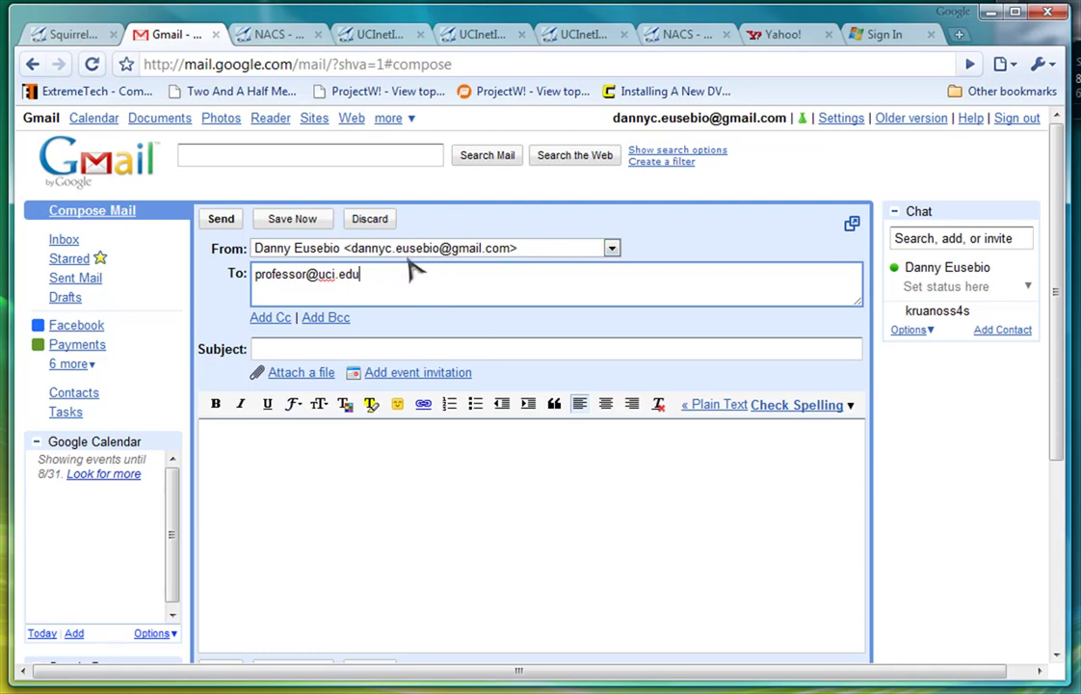
left_click(369, 223)
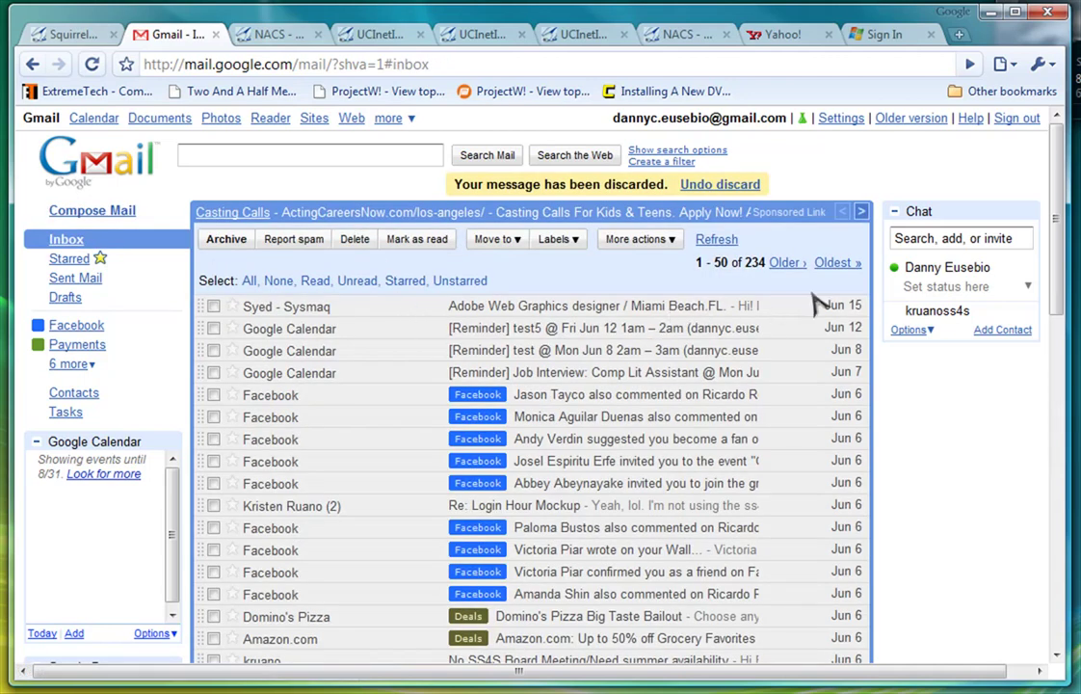
Show Gmail Settings on the Accounts and Import tab with its three send-as addresses.
left_click(838, 118)
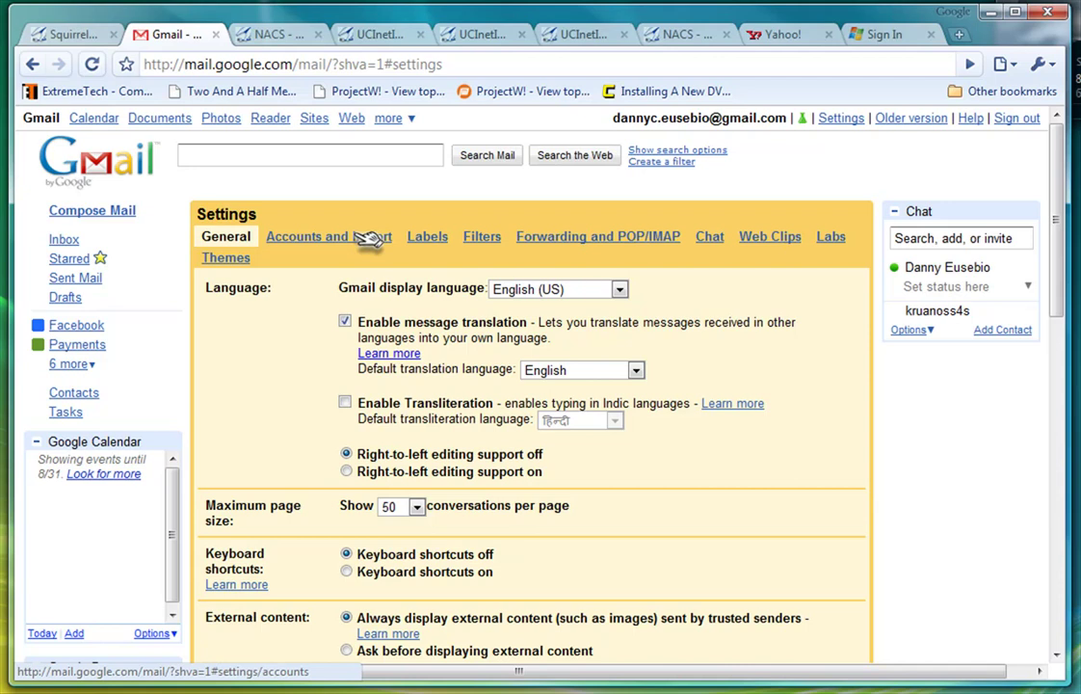
left_click(370, 242)
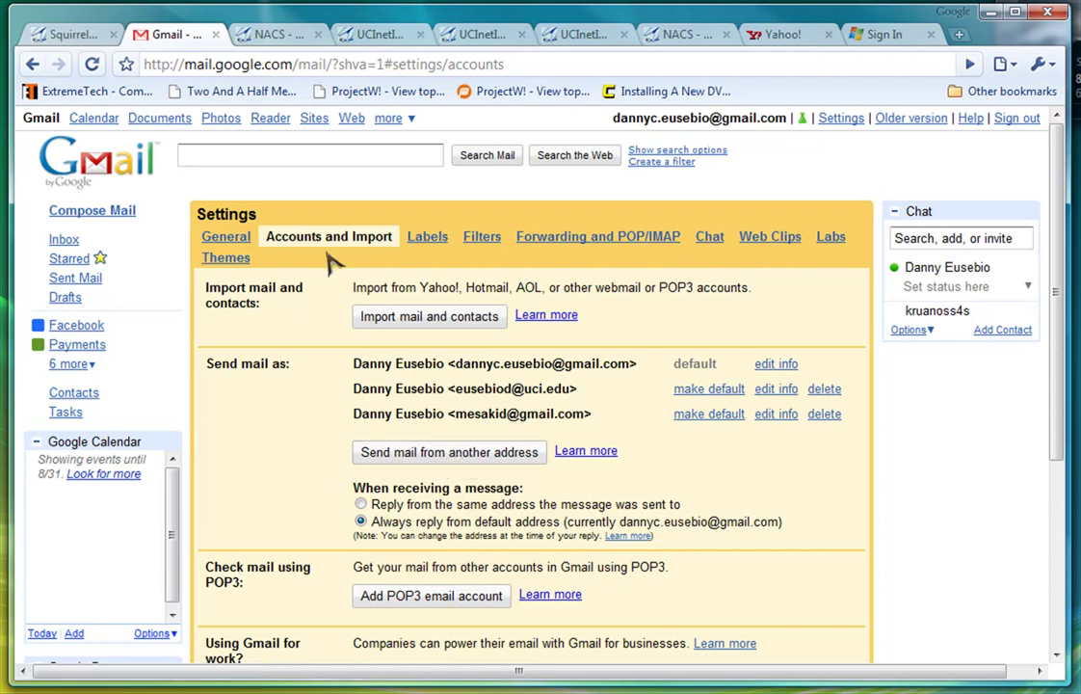
Add a Hotmail address as a send-as option and send it a verification email.
left_click(484, 453)
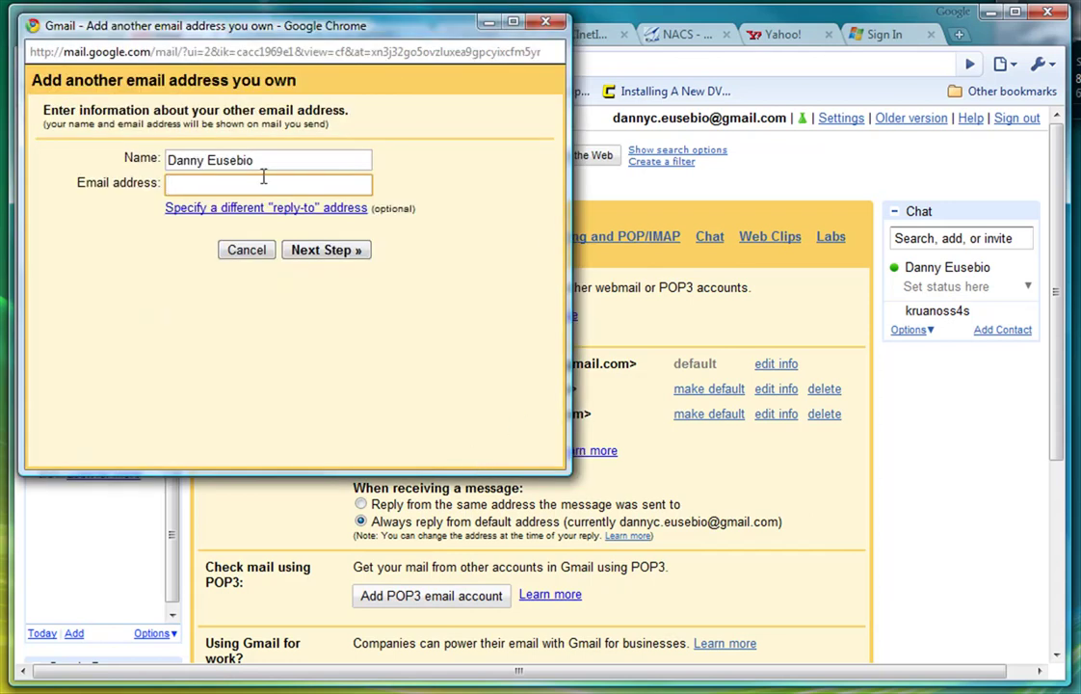
type("db")
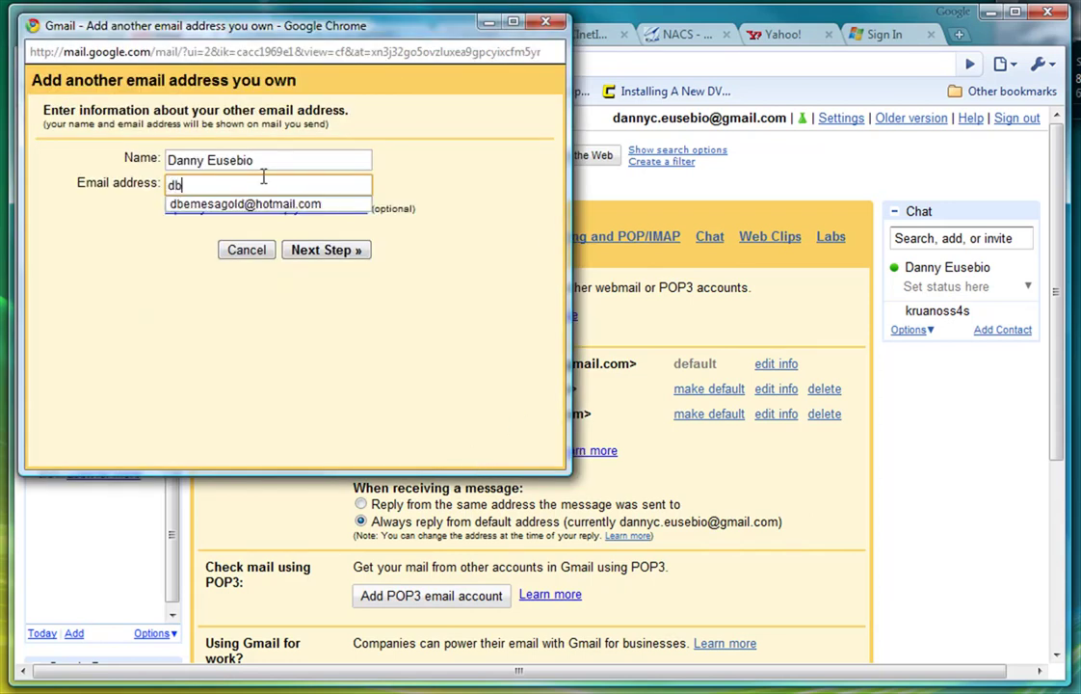
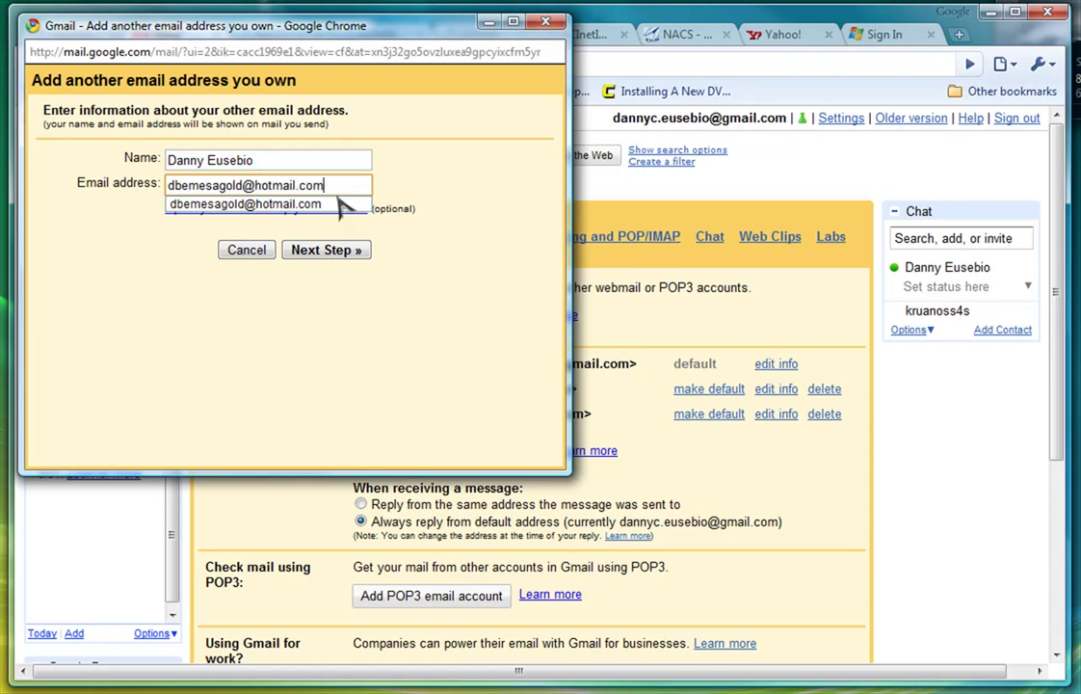
left_click(321, 252)
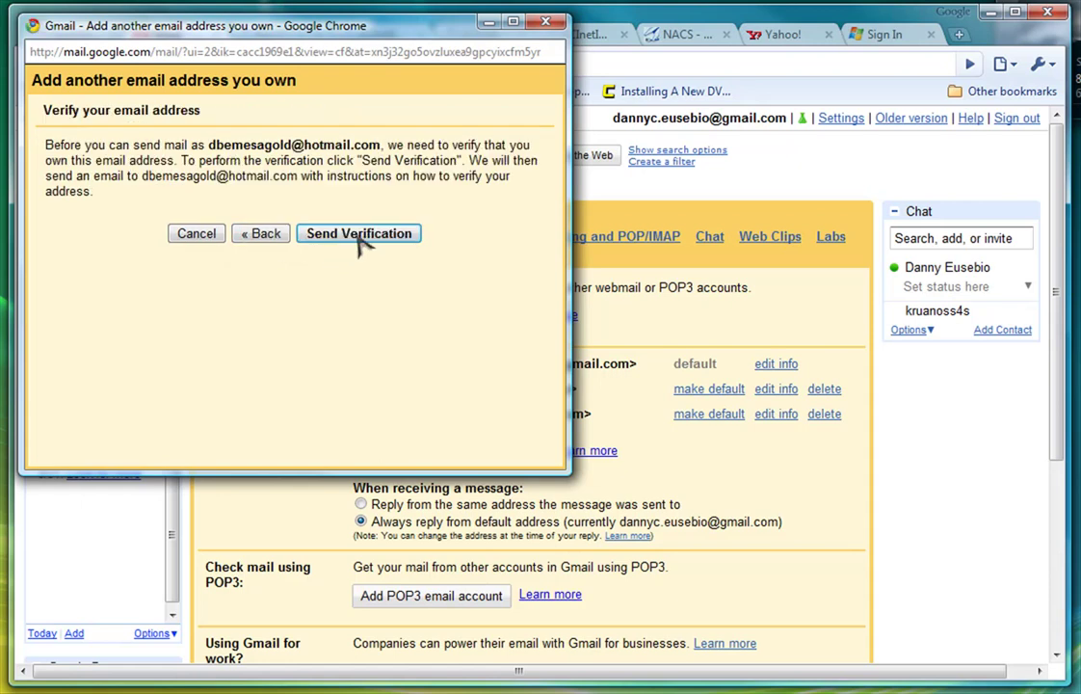
left_click(359, 234)
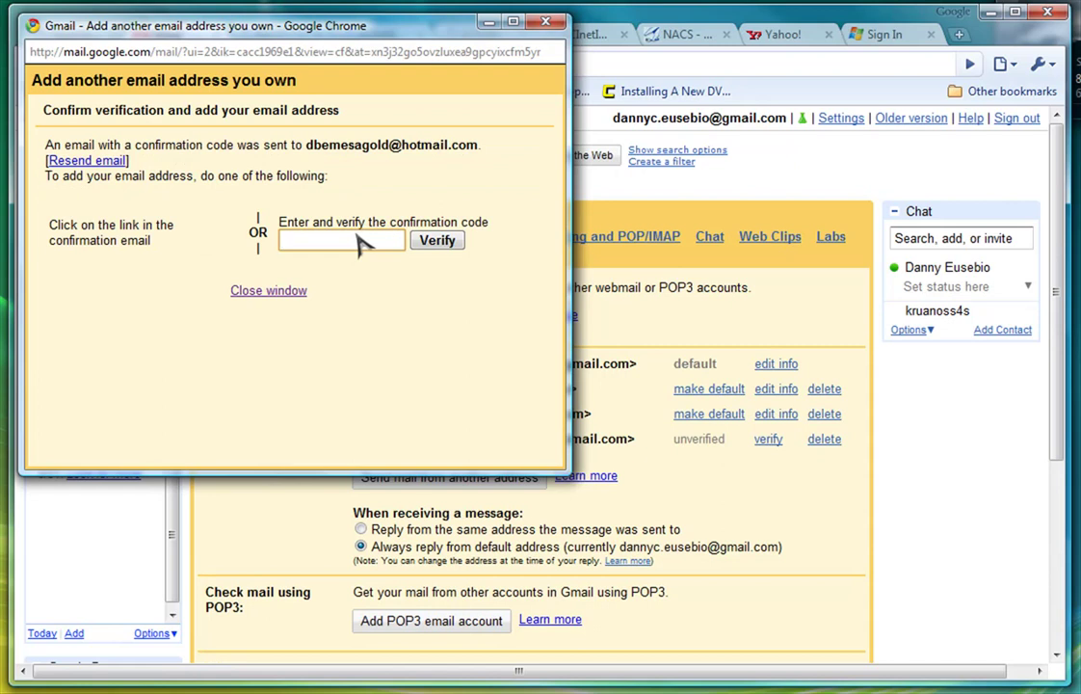
left_click(359, 241)
left_click(545, 21)
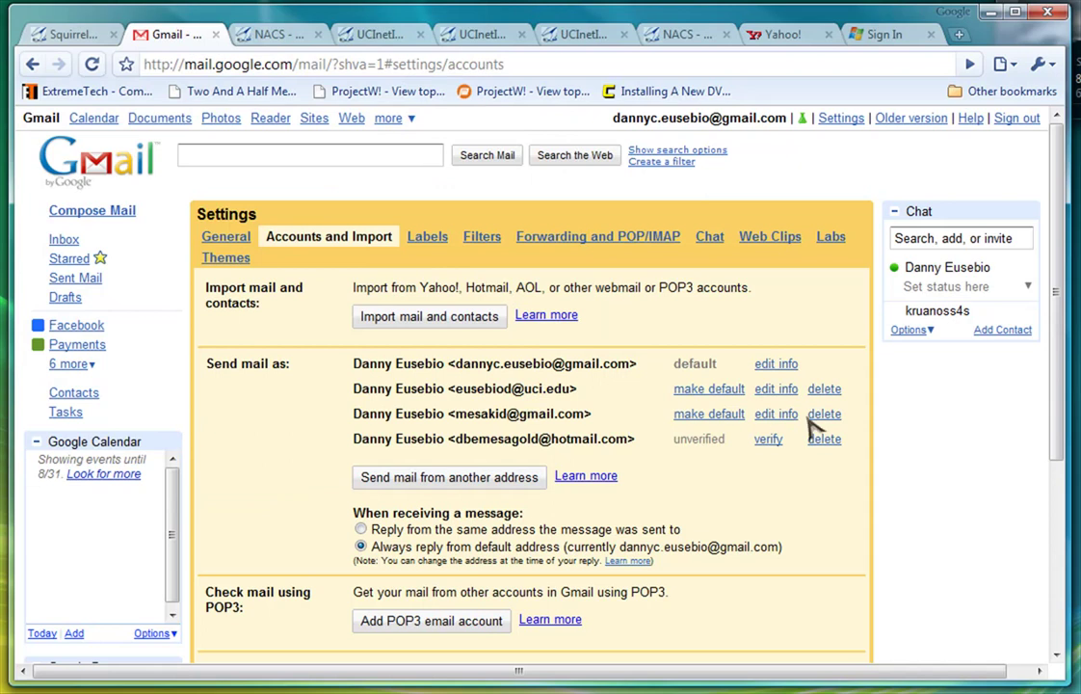
Delete the unverified Hotmail send-as address, leaving the original three.
left_click_drag(860, 399, 357, 386)
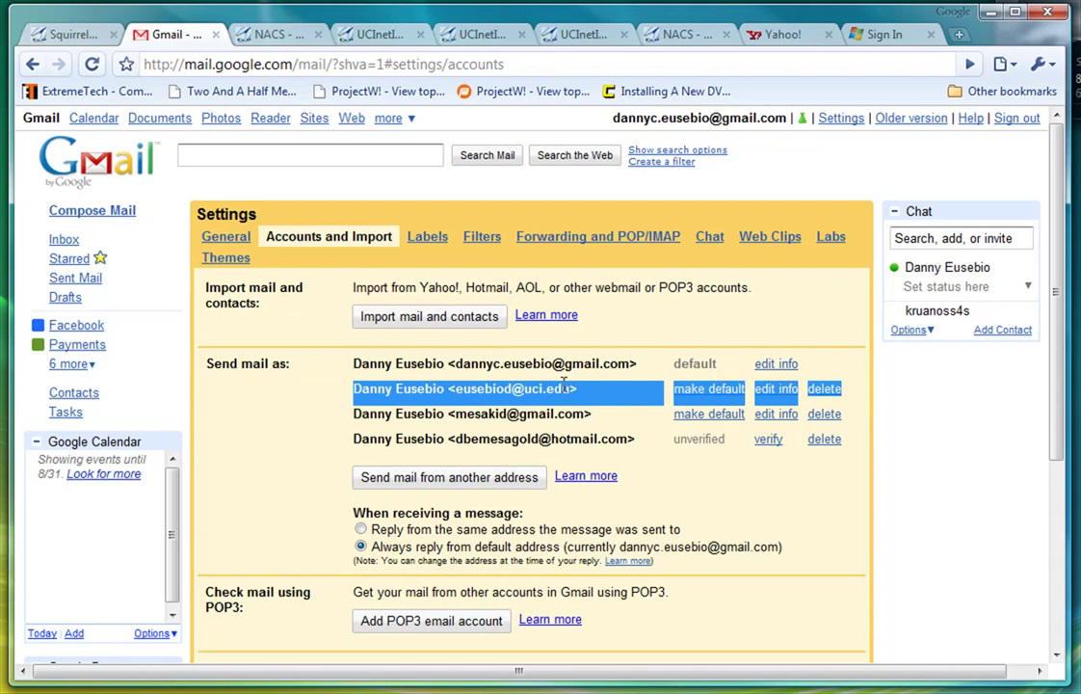
left_click(826, 442)
left_click(562, 377)
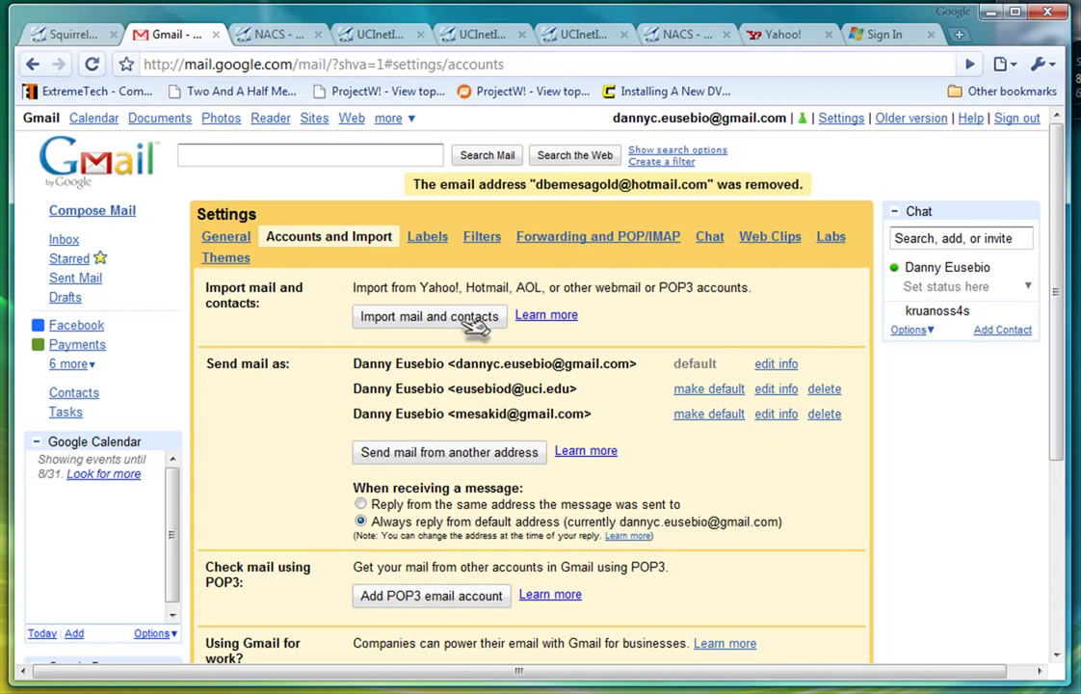
Draft a message to the professor's UCI email with subject 'help with hw', sent from the UCI address.
left_click(106, 210)
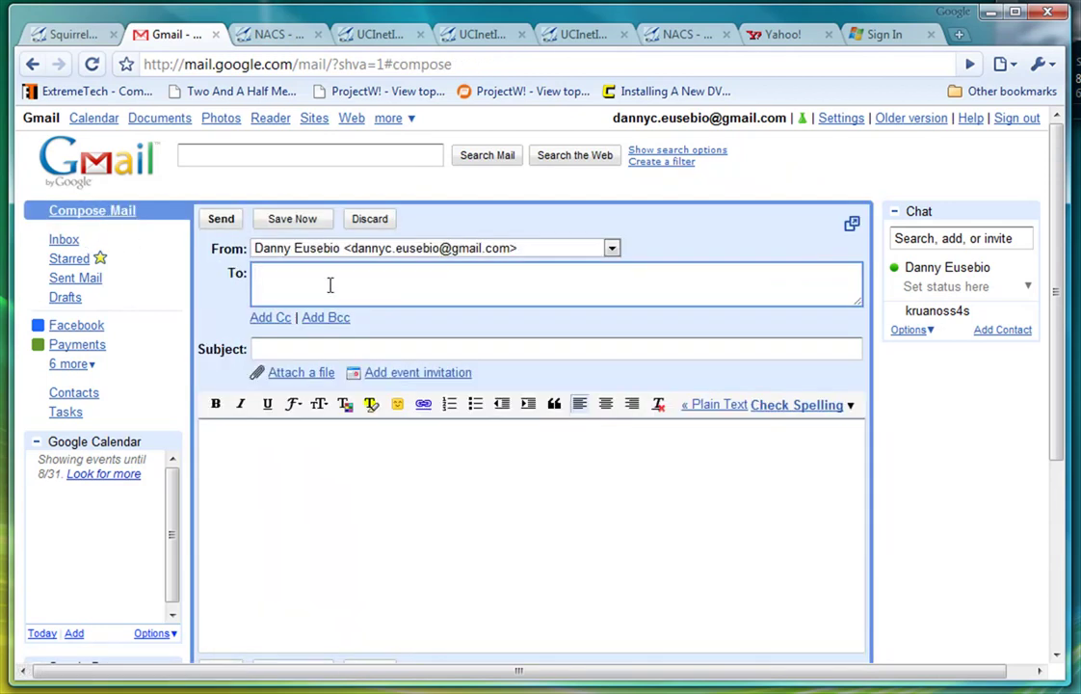
left_click(352, 342)
type("help with hw")
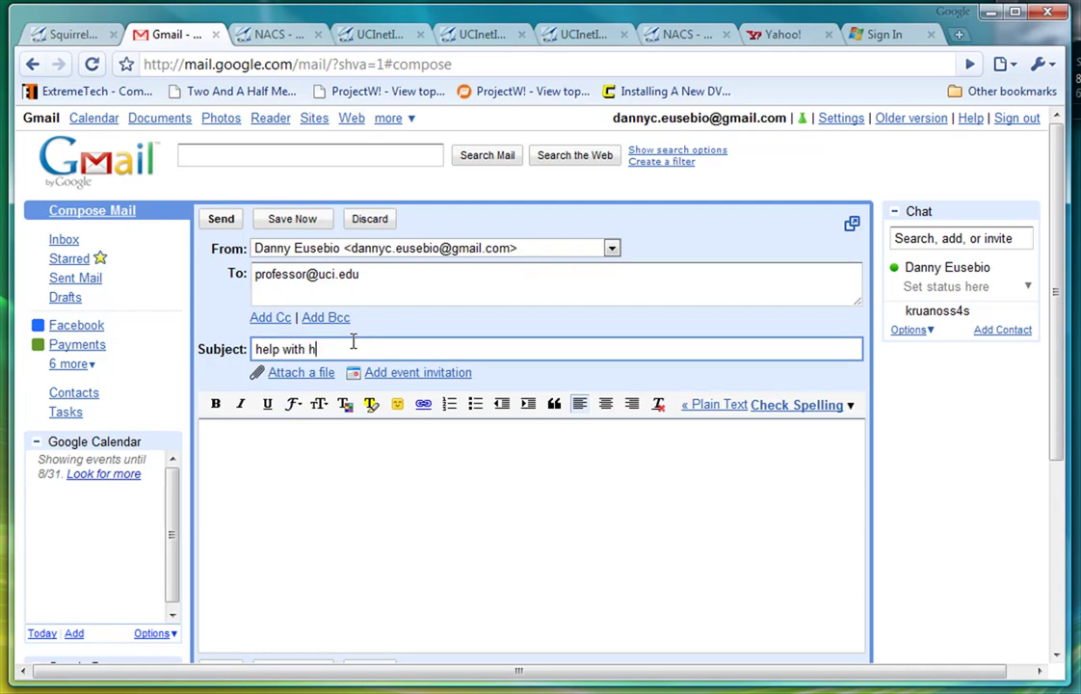
left_click(613, 250)
left_click(550, 279)
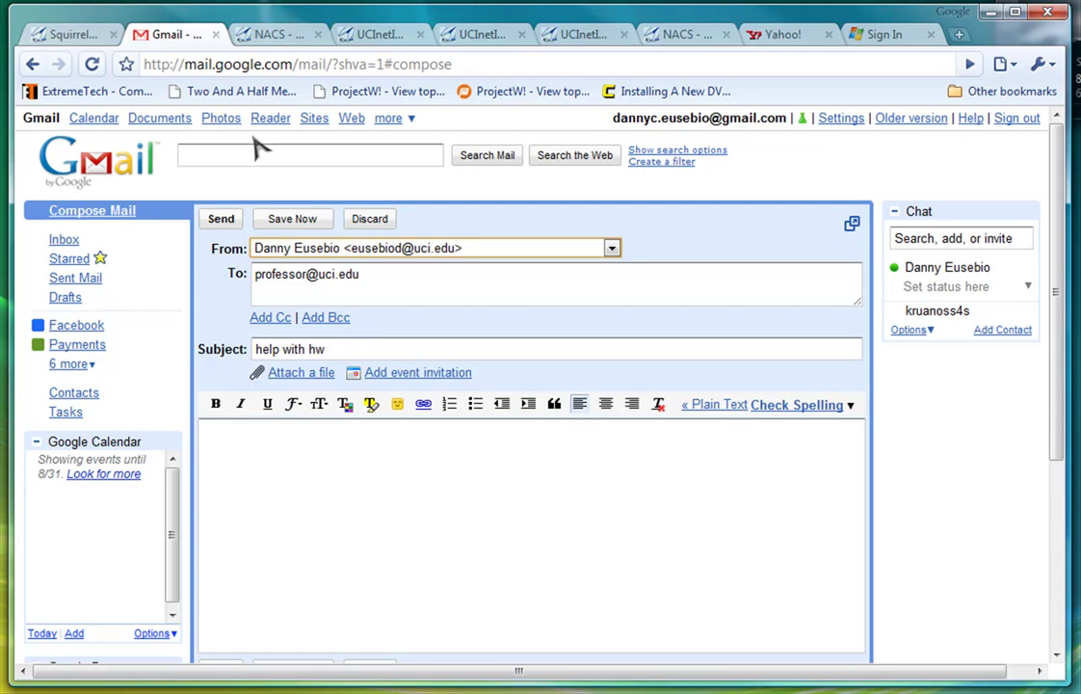
left_click(72, 37)
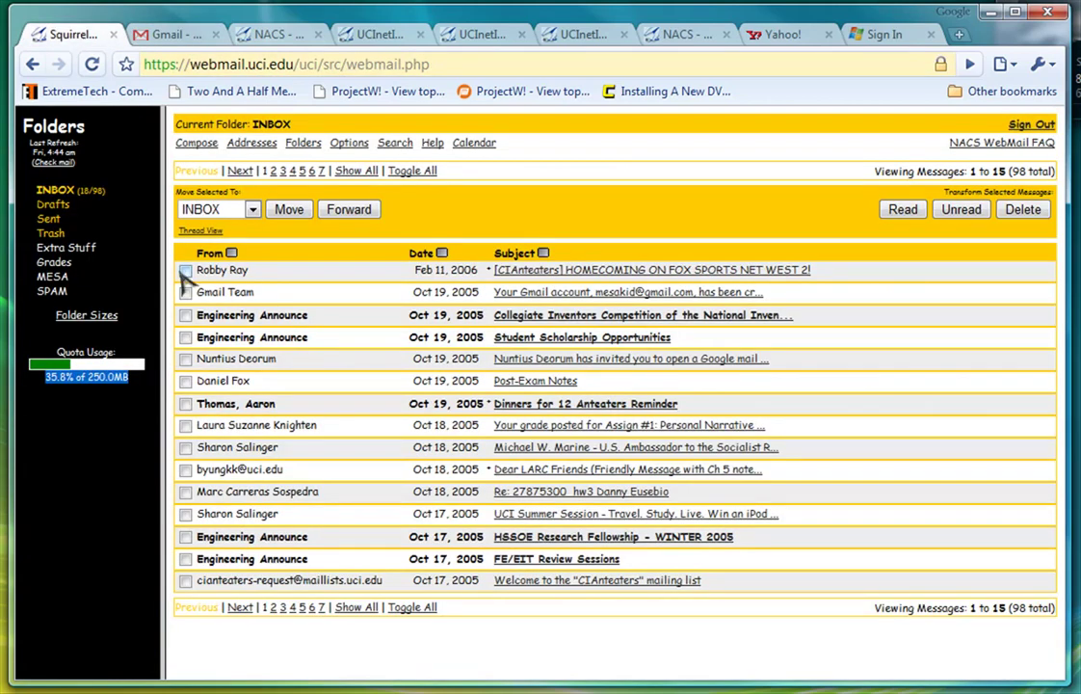
Go from the SquirrelMail inbox back to the Gmail 'help with hw' draft.
left_click(166, 37)
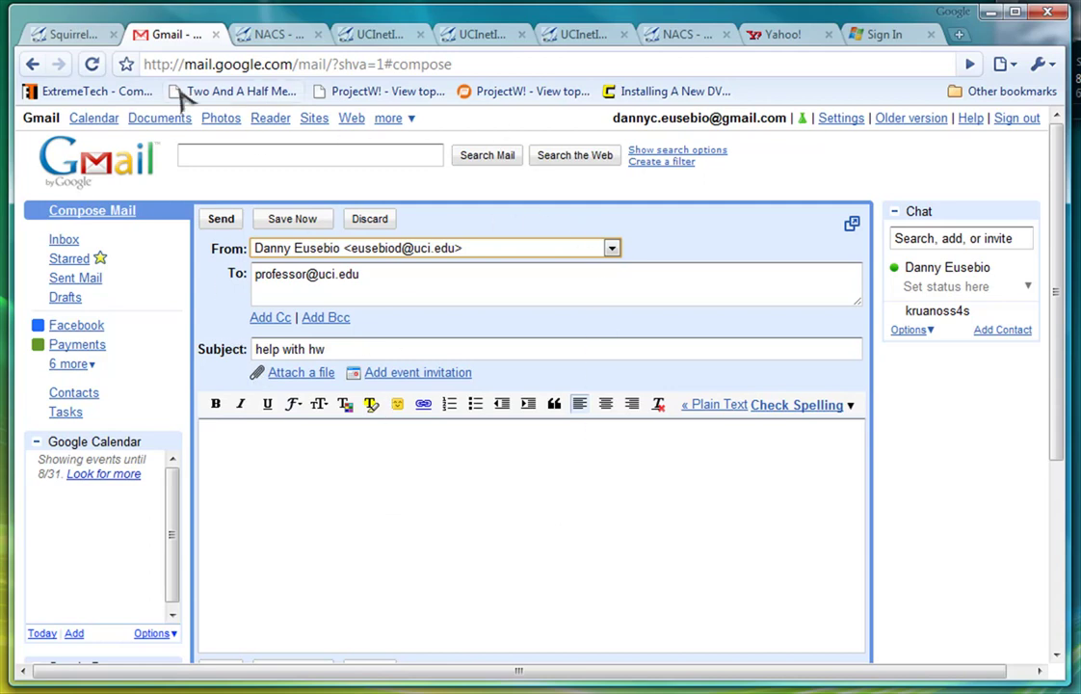
Discard the unsent "help with hw" draft, leaving the 234-conversation inbox.
left_click(364, 219)
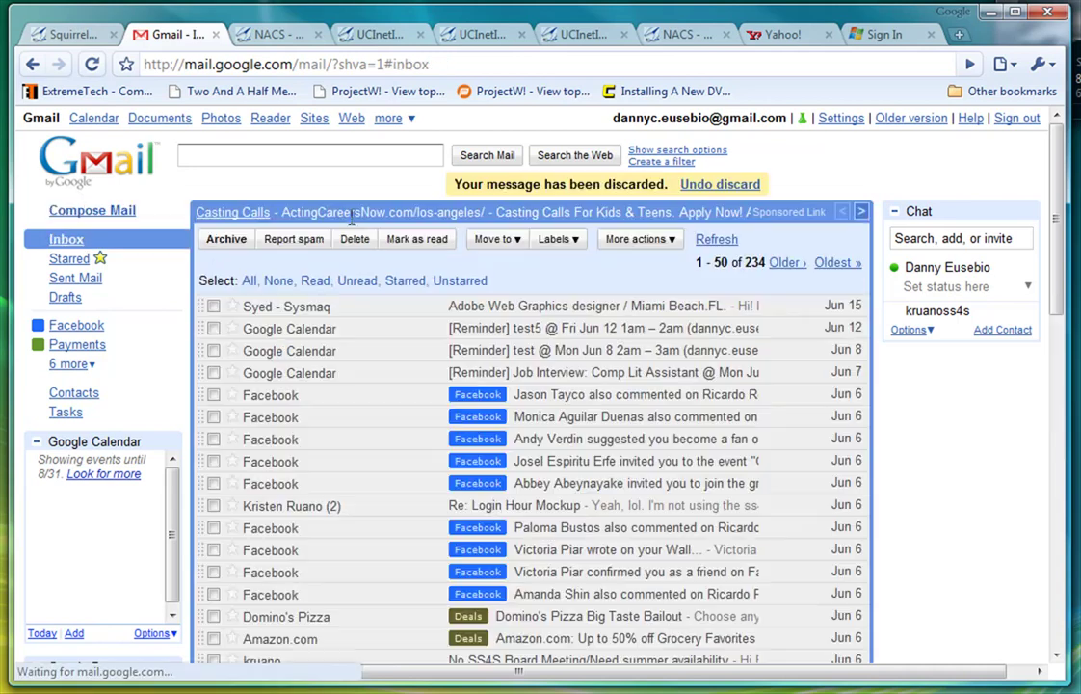